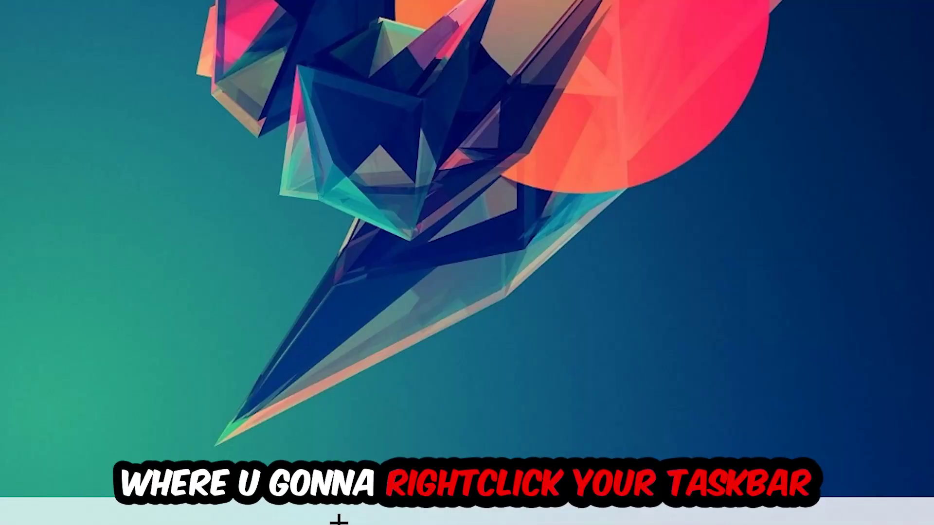
Open Task Manager from the taskbar's right-click menu
right_click(402, 515)
left_click(420, 424)
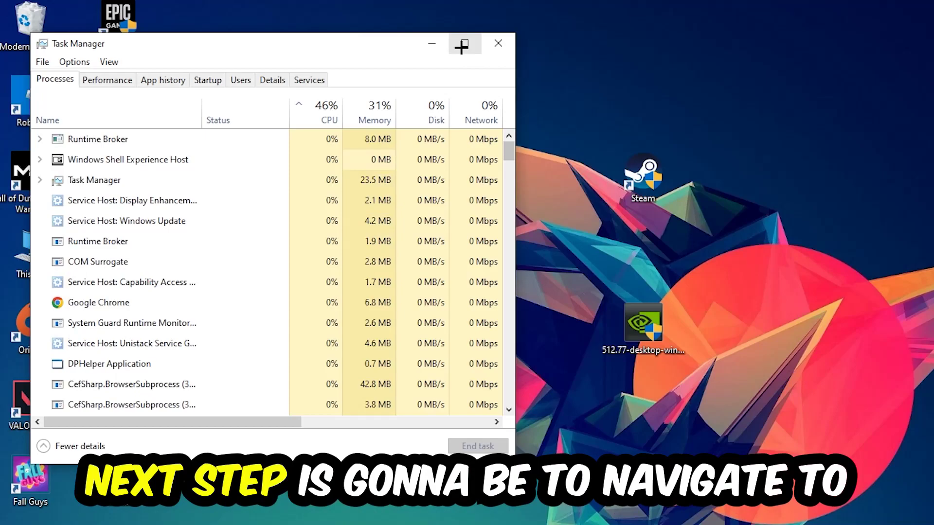
Maximize Task Manager and bring up the End task option for Google Chrome
double_click(507, 99)
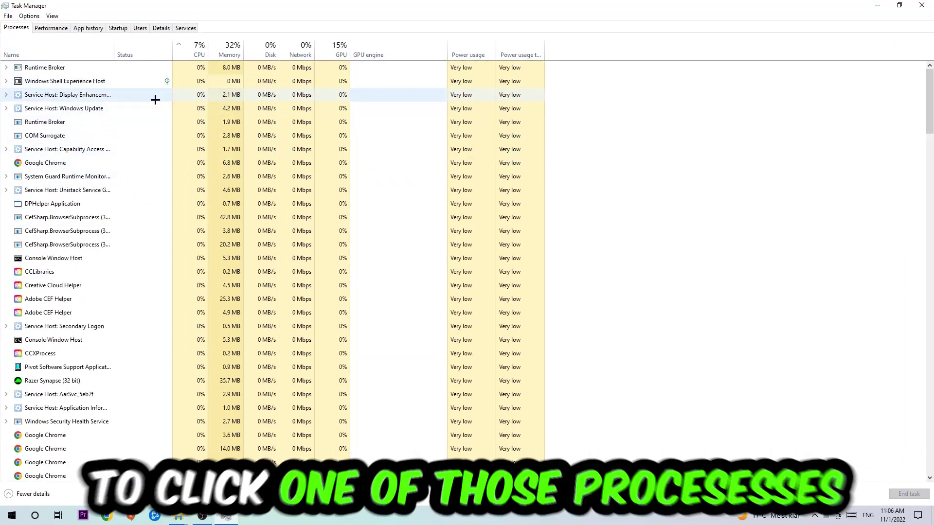
left_click(84, 163)
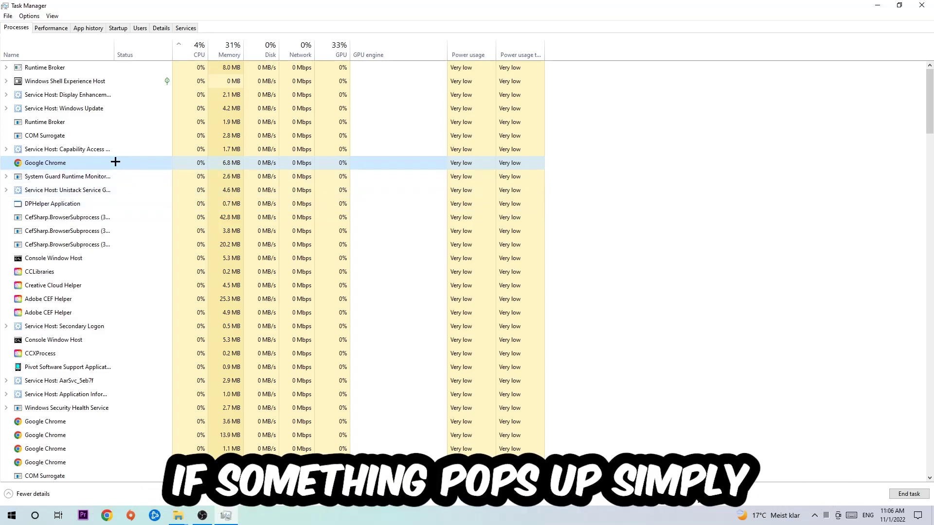
right_click(117, 162)
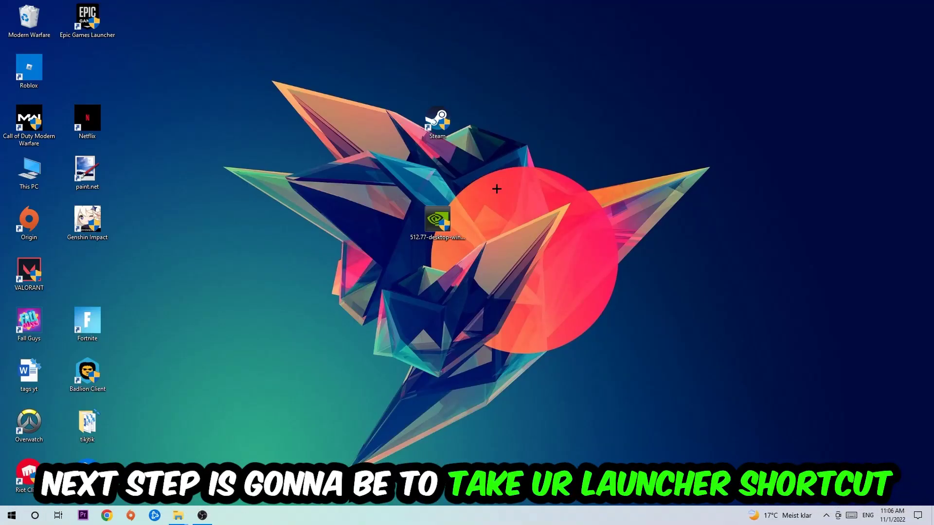
Move the Steam shortcut and run Steam as administrator
left_click_drag(438, 124, 555, 174)
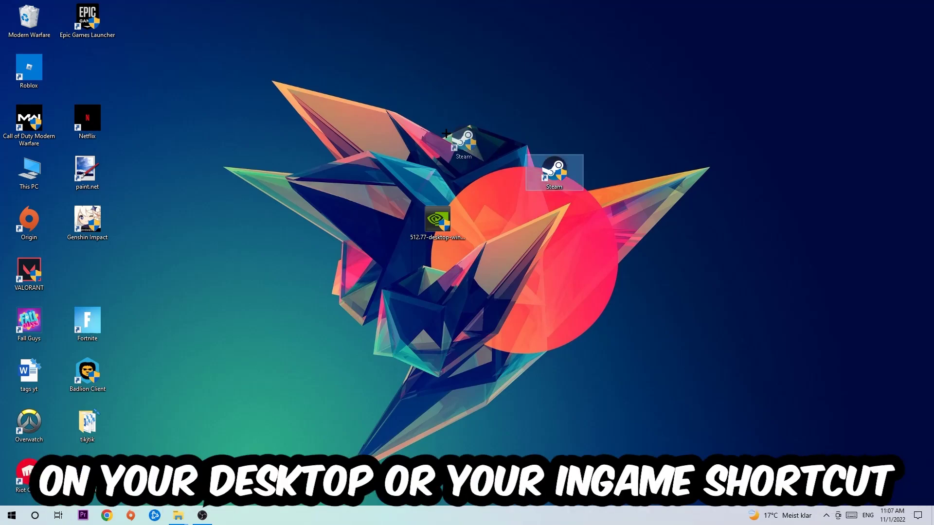
left_click_drag(555, 171, 383, 117)
right_click(384, 117)
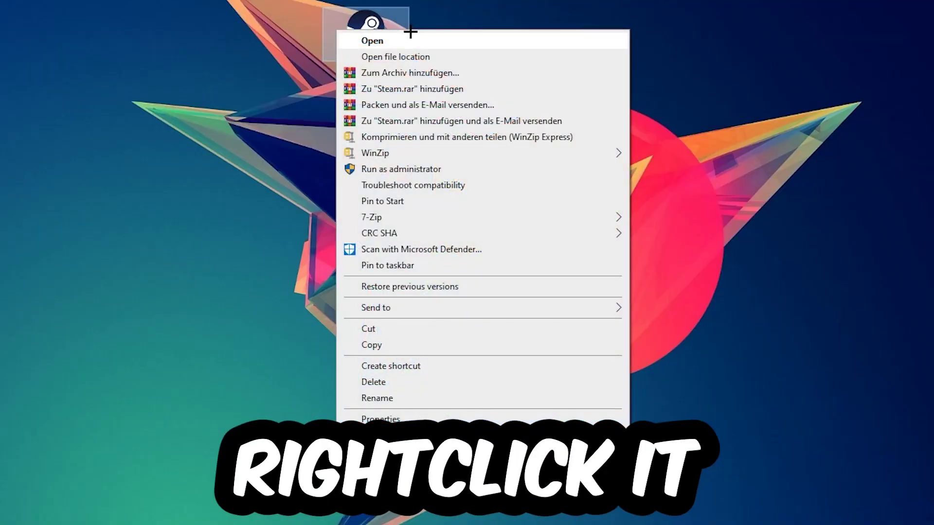
left_click(442, 173)
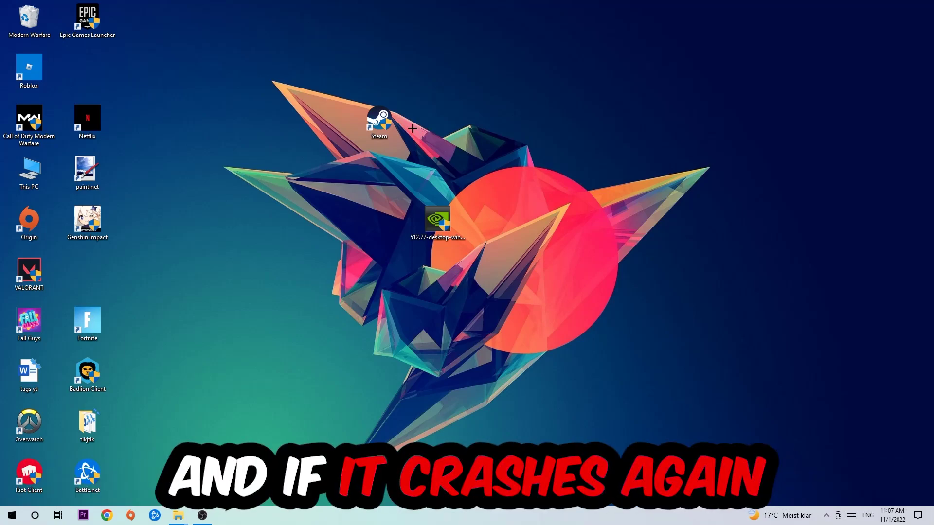
Reposition the Steam shortcut and open its Properties dialog
left_click_drag(379, 120, 319, 172)
right_click(318, 171)
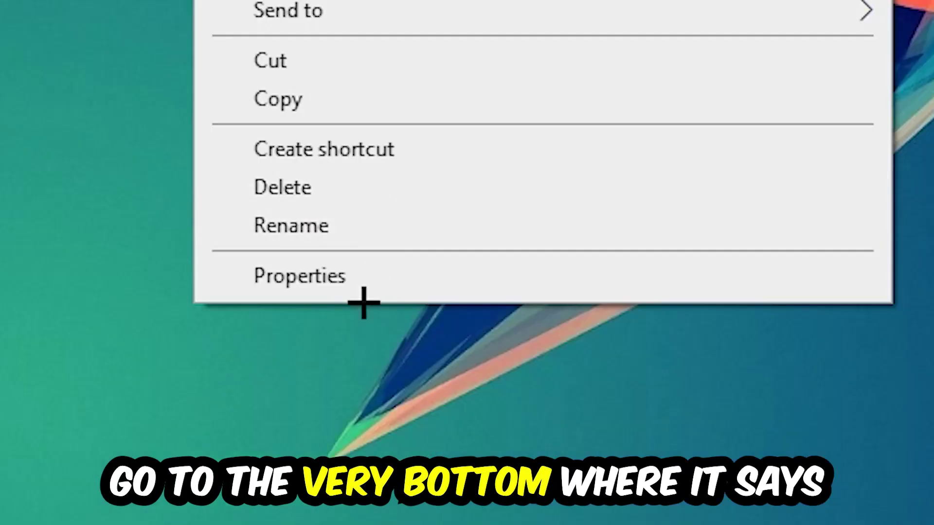
left_click(344, 420)
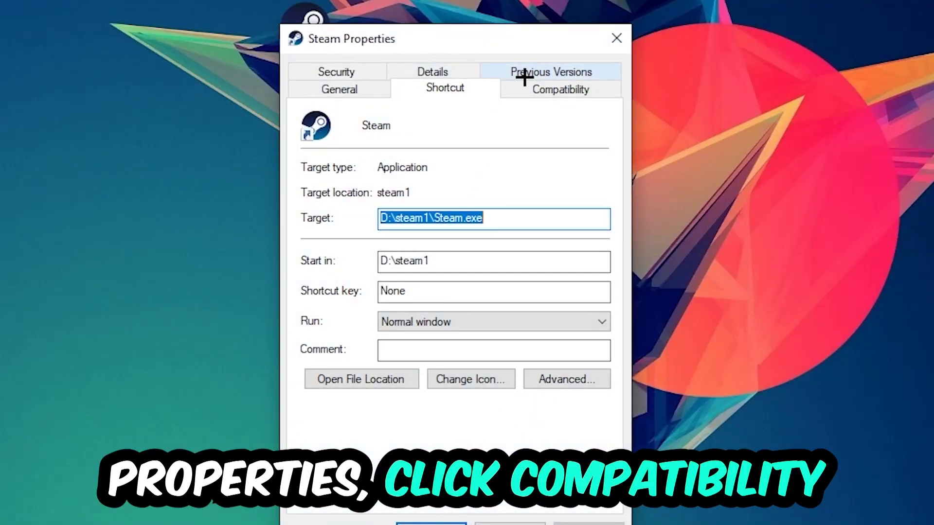
Save Windows 8 compatibility for Steam, close Properties, then undo an accidental icon move
left_click(561, 89)
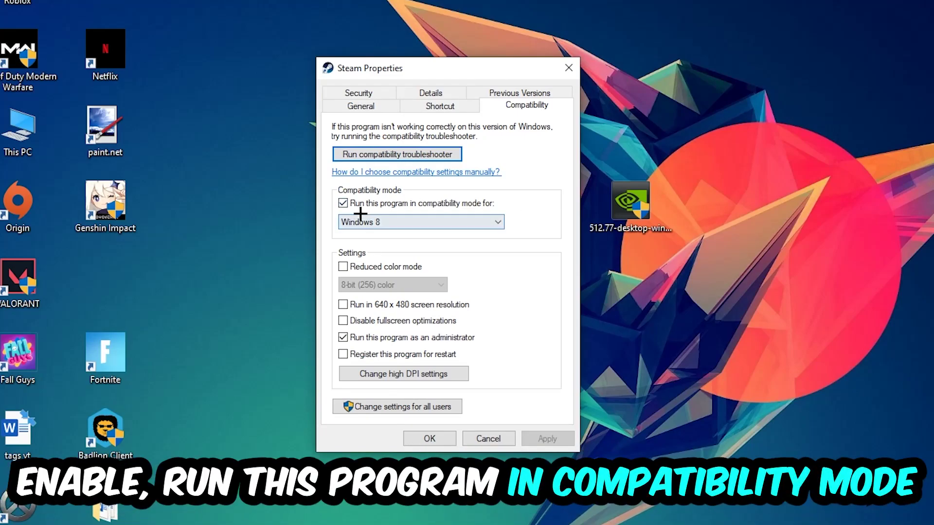
left_click(497, 222)
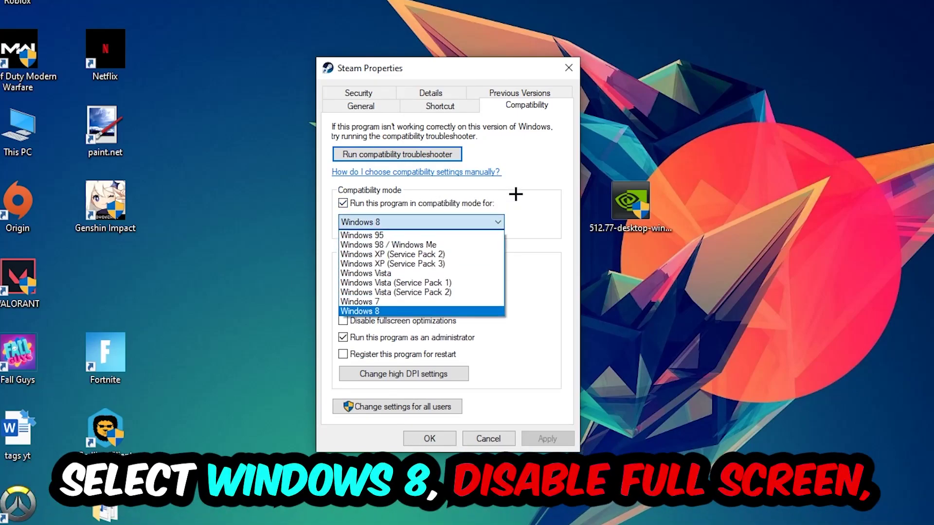
left_click(408, 314)
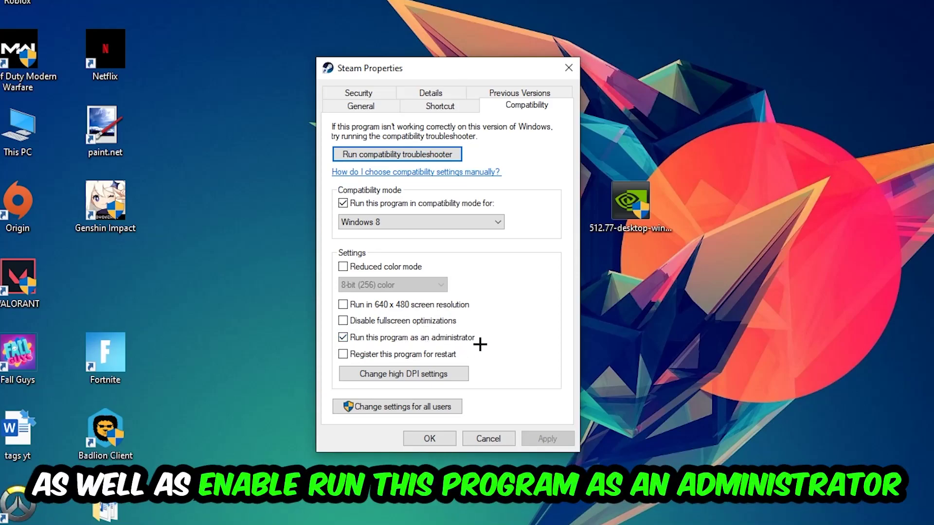
left_click(547, 439)
left_click(429, 439)
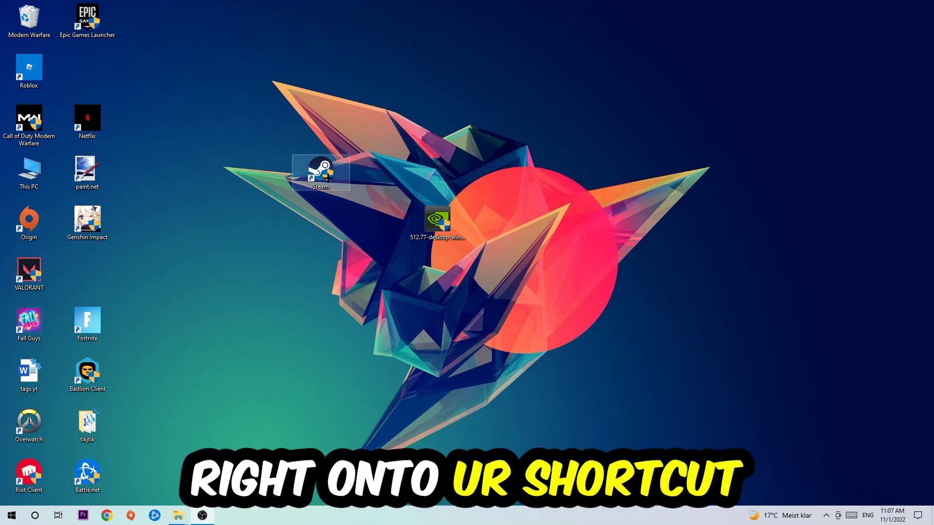
left_click_drag(324, 174, 438, 171)
key("ctrl+z")
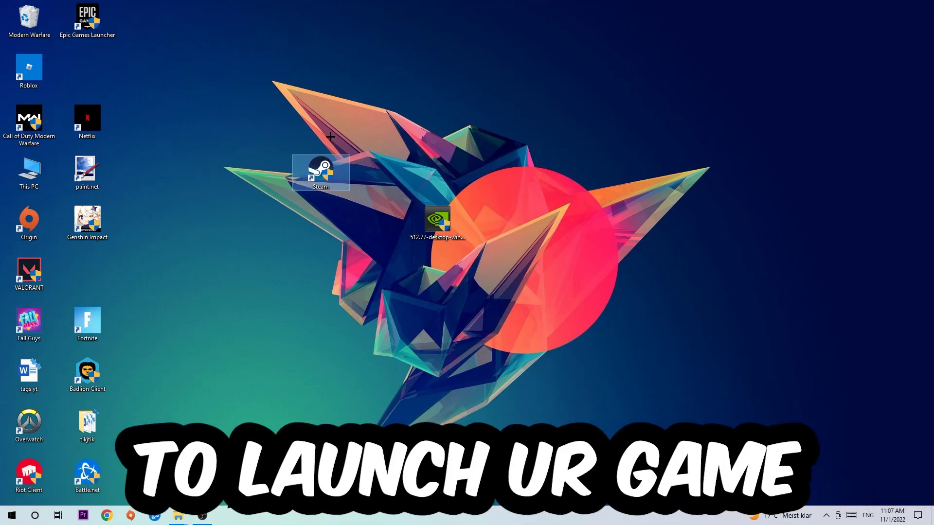